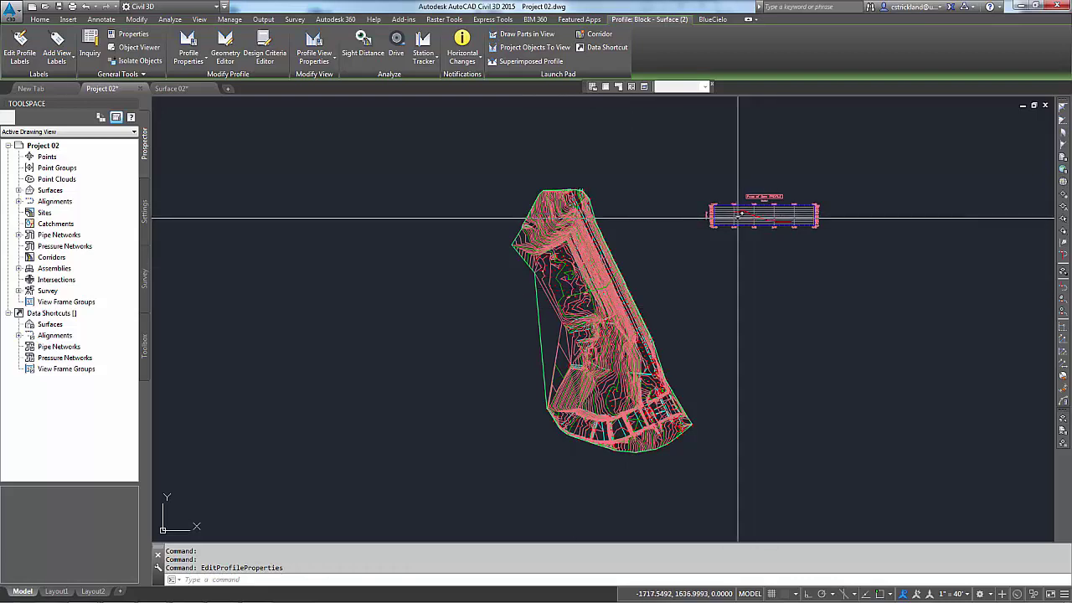
# Step: Zoom in and pan to frame the Block TIN surface contours beside the Face of Dam profile view
pyautogui.scroll(3, 737, 217)
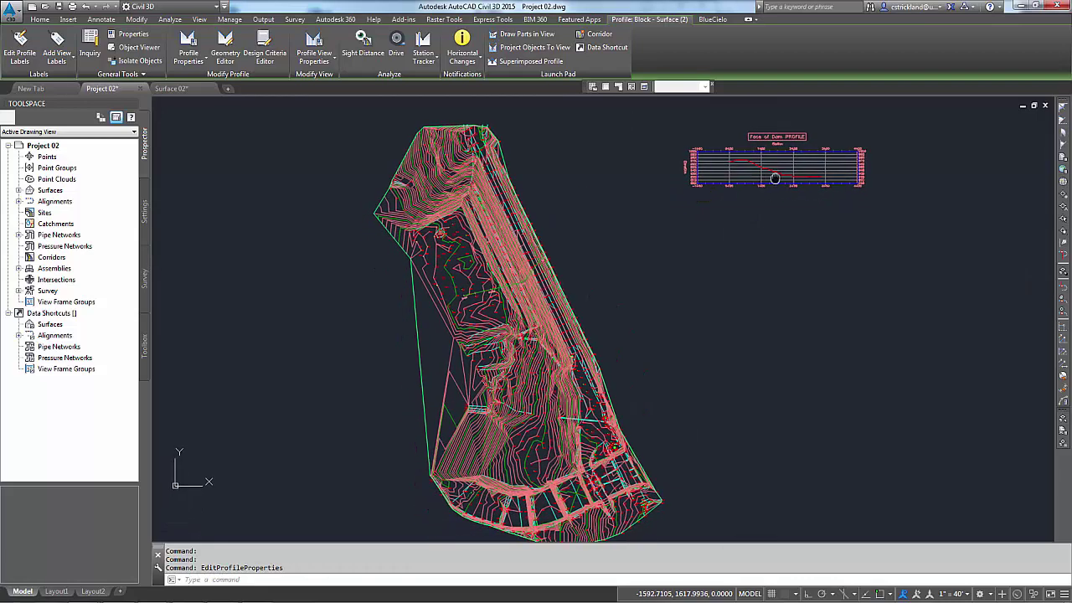
pyautogui.moveTo(776, 177); pyautogui.dragTo(783, 163, button='middle')
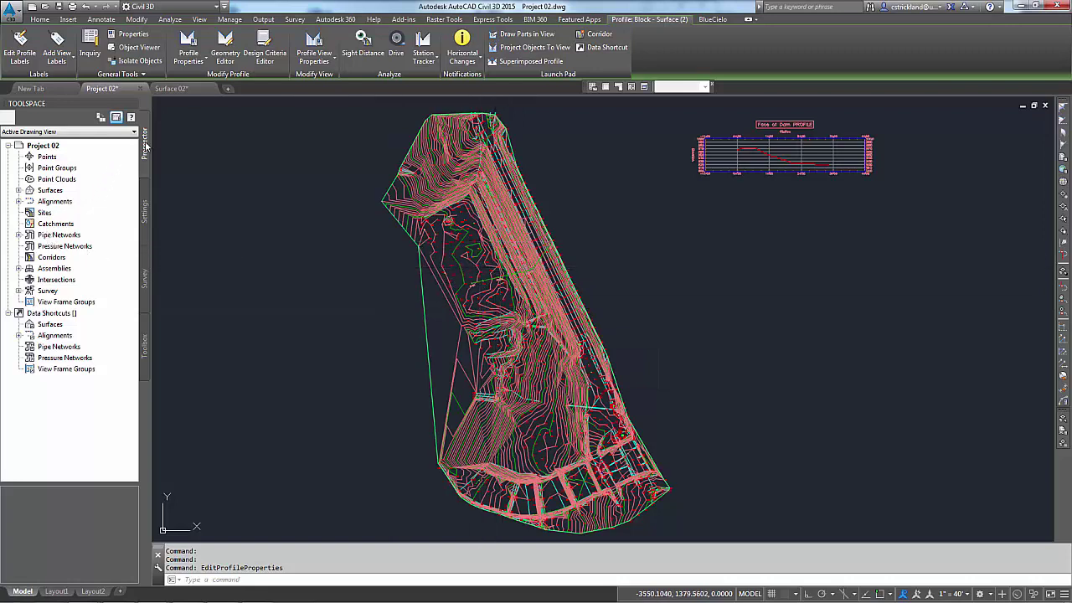
# Step: Create a TIN surface named Text using the Contours 1' and 5' (Background) style
pyautogui.click(19, 191)
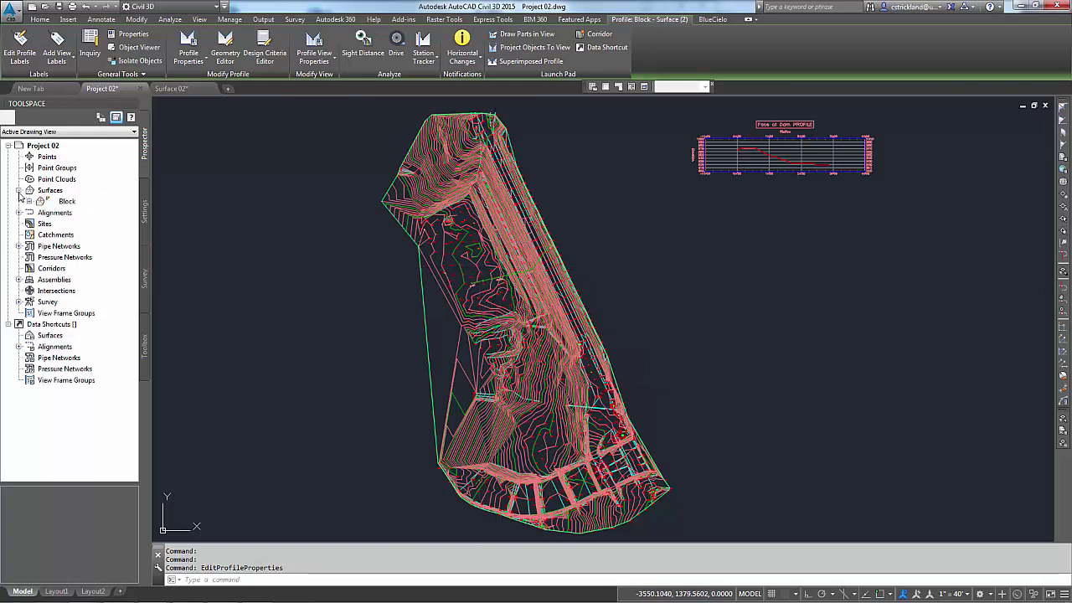
pyautogui.rightClick(60, 192)
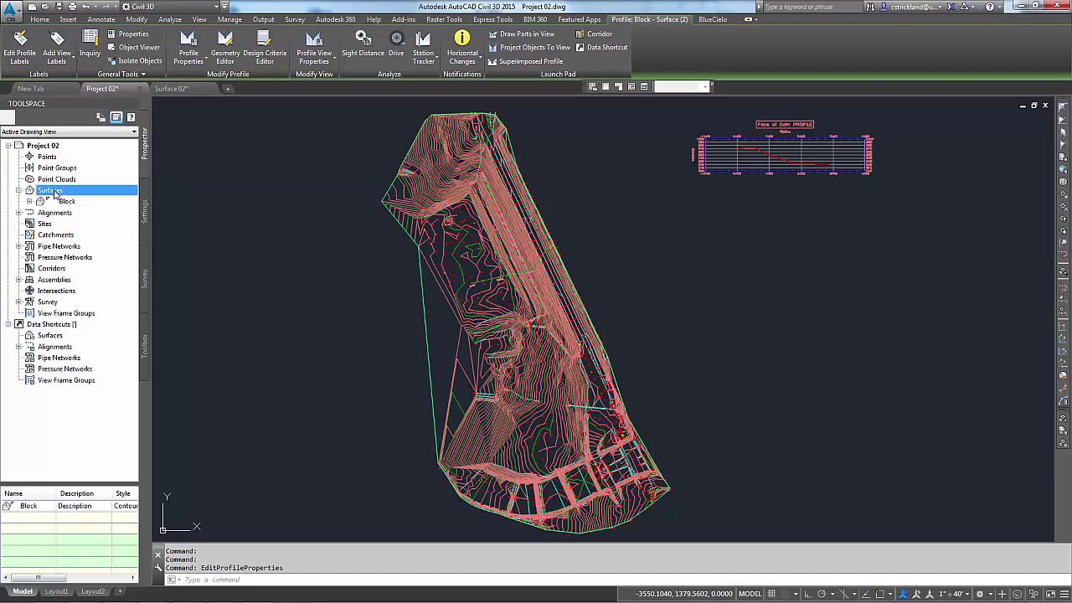
pyautogui.click(101, 197)
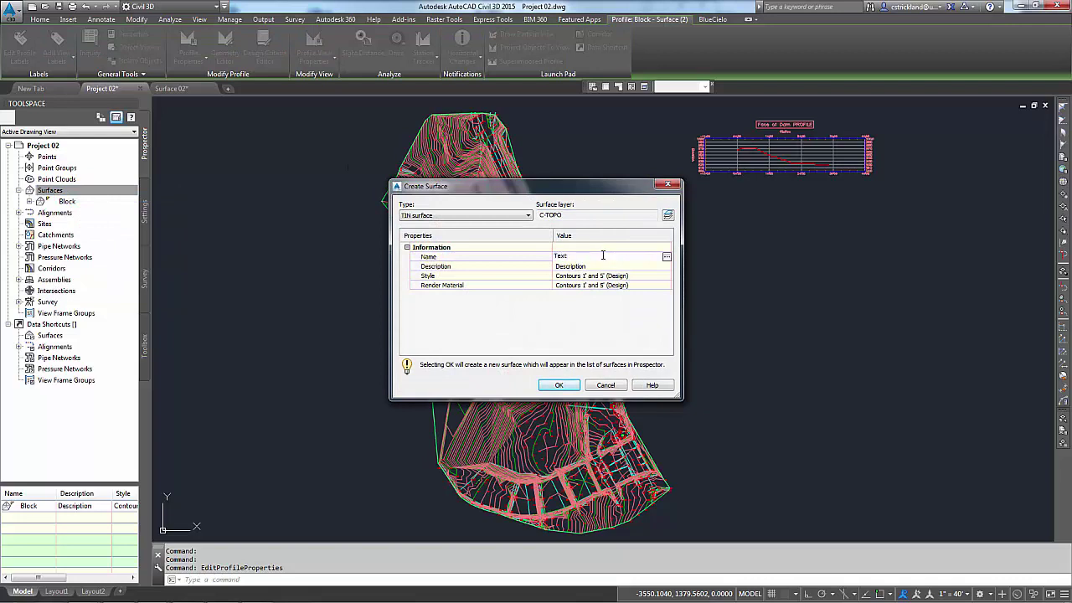
pyautogui.click(667, 276)
pyautogui.click(489, 277)
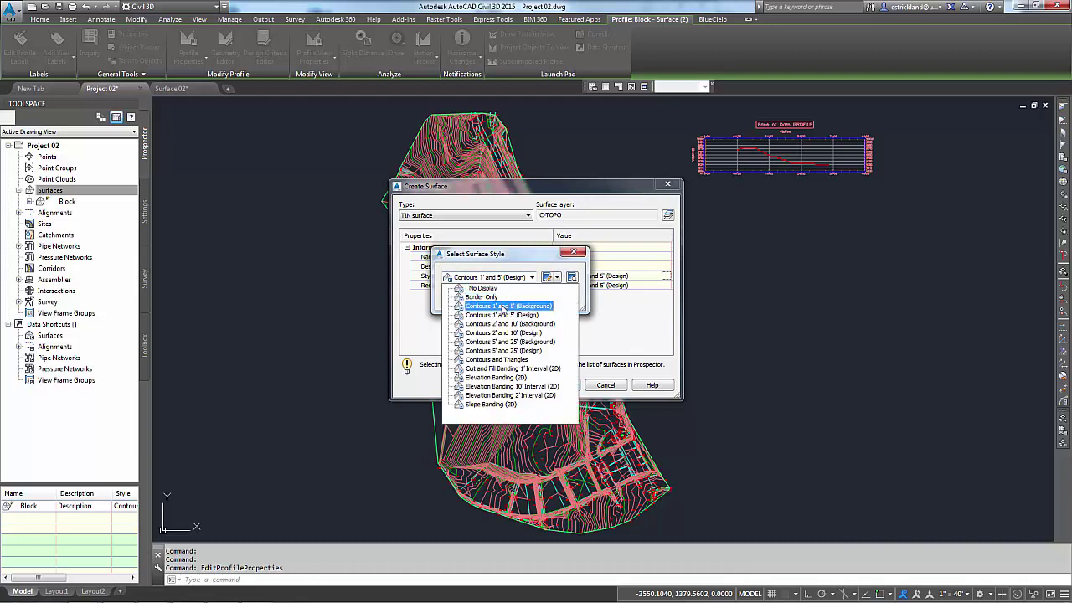
pyautogui.click(501, 307)
pyautogui.click(471, 299)
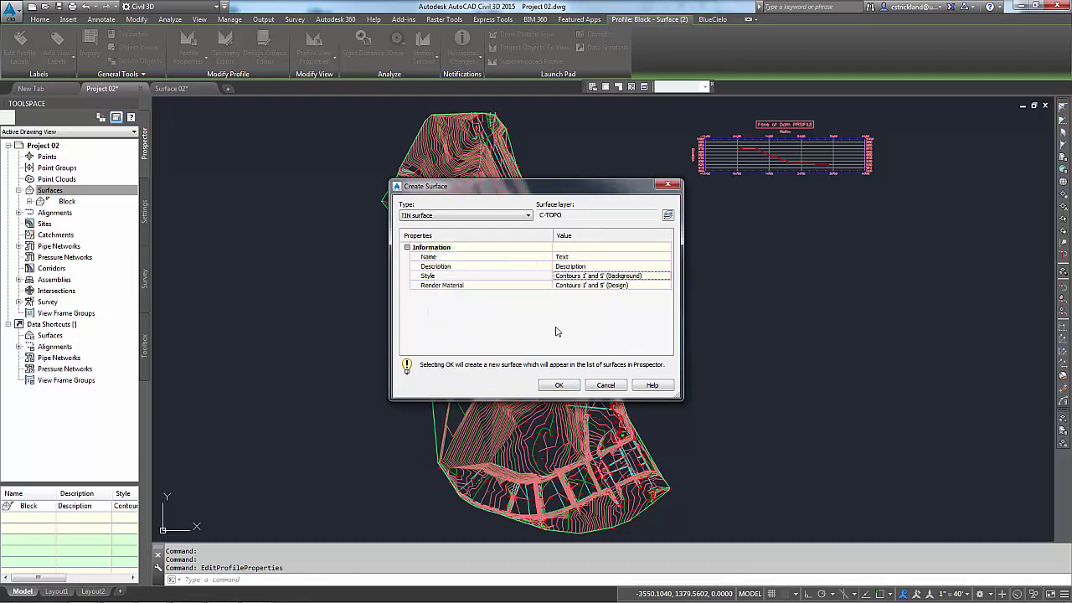
pyautogui.click(558, 386)
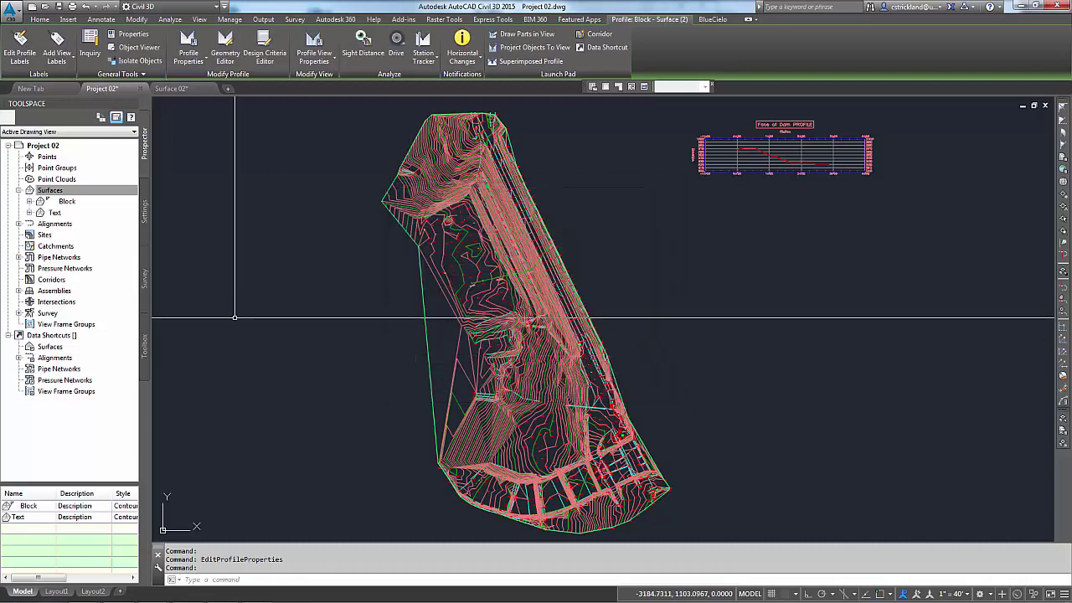
# Step: Add a Text-type drawing-object definition to the Text surface, window-selecting all 1718 site text objects
pyautogui.click(29, 213)
pyautogui.click(40, 246)
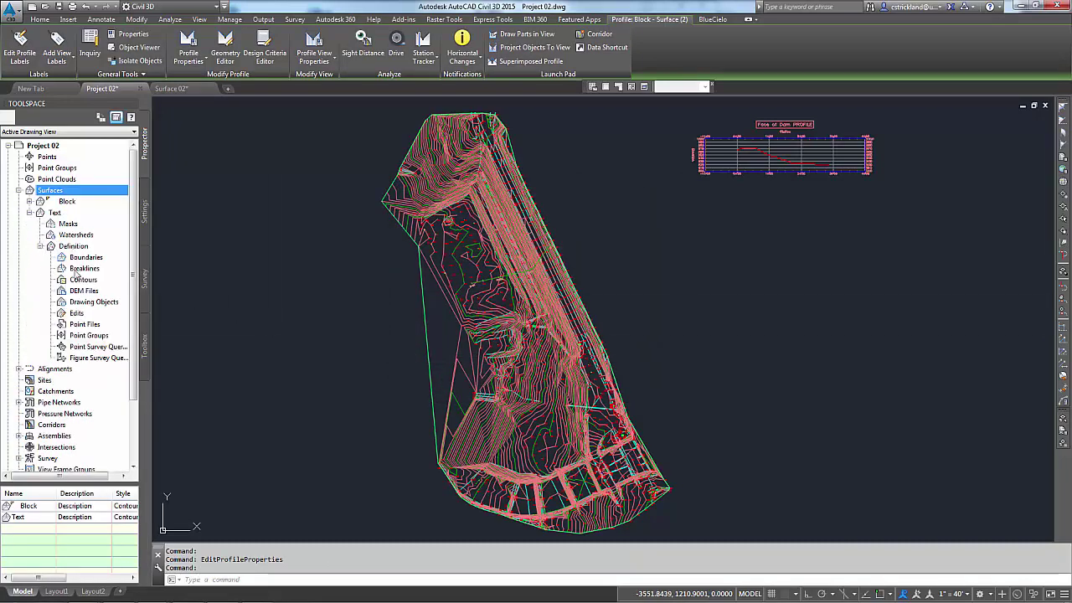
pyautogui.click(86, 303)
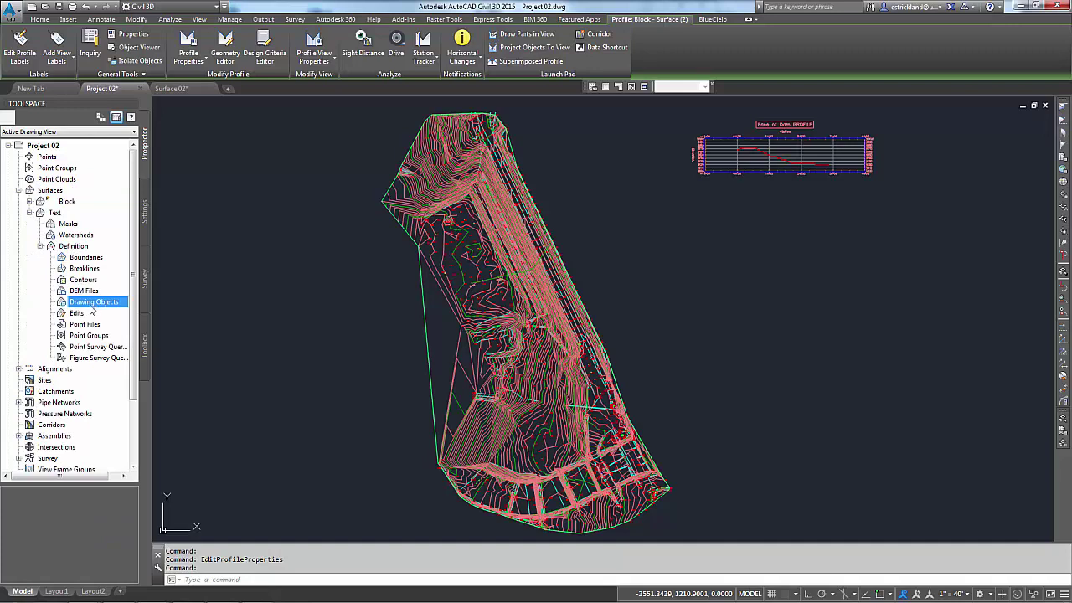
pyautogui.click(122, 311)
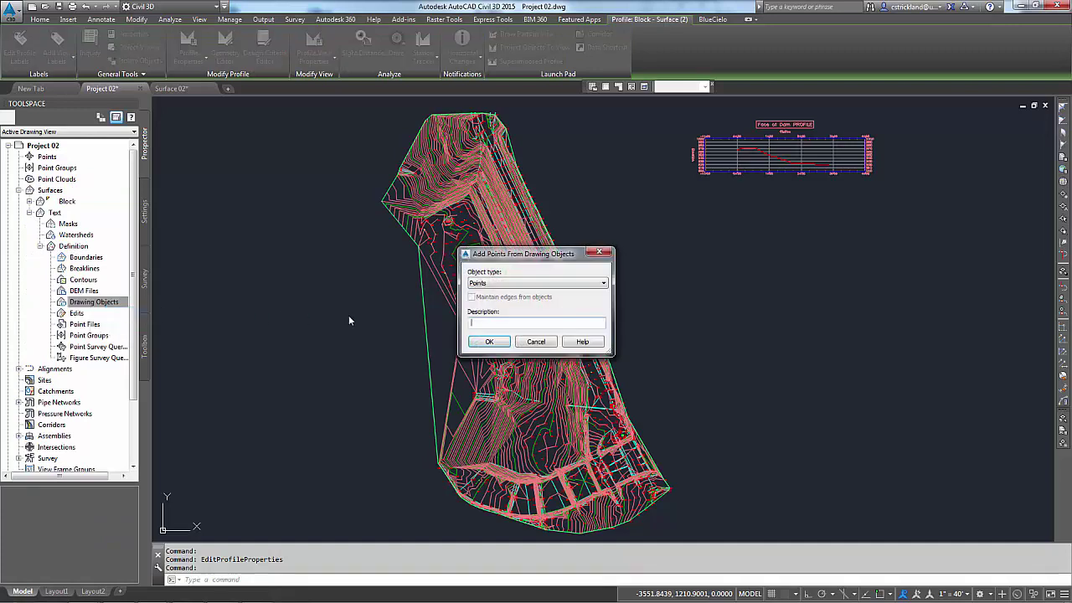
pyautogui.click(588, 286)
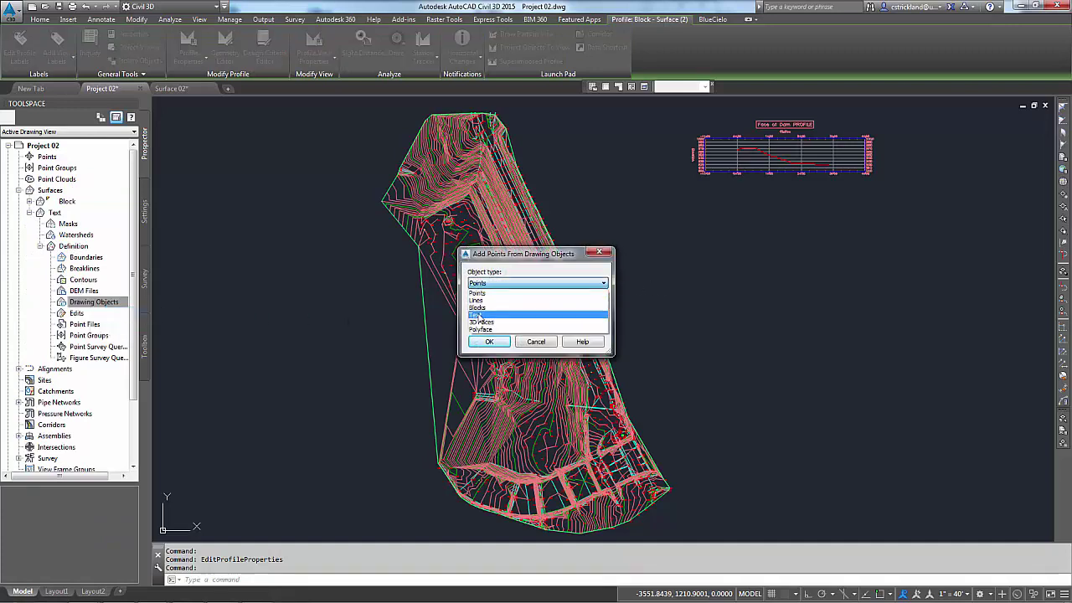
pyautogui.click(479, 315)
pyautogui.click(485, 341)
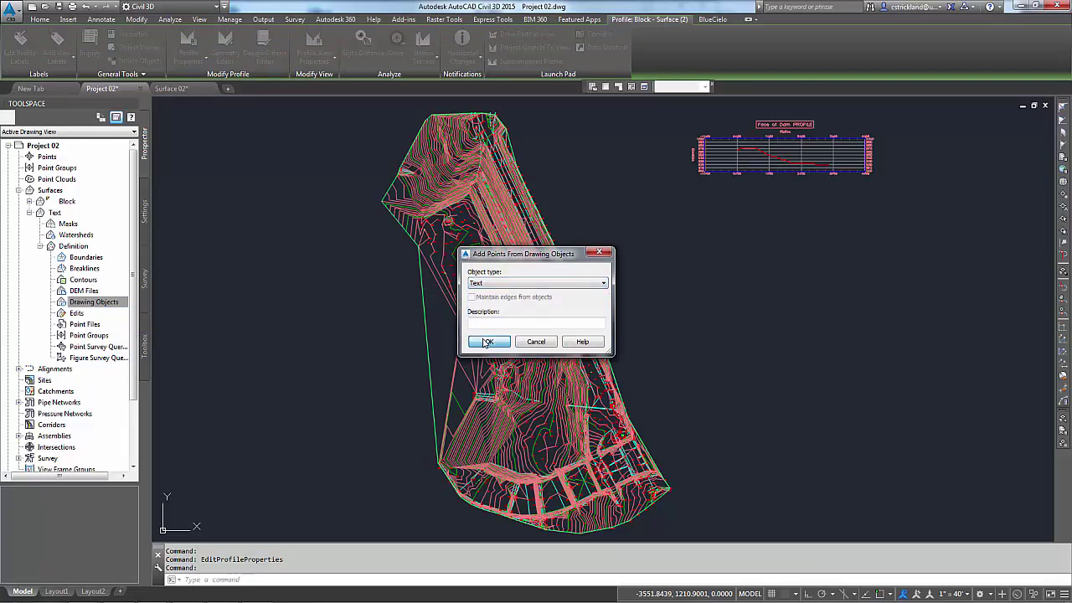
pyautogui.click(366, 105)
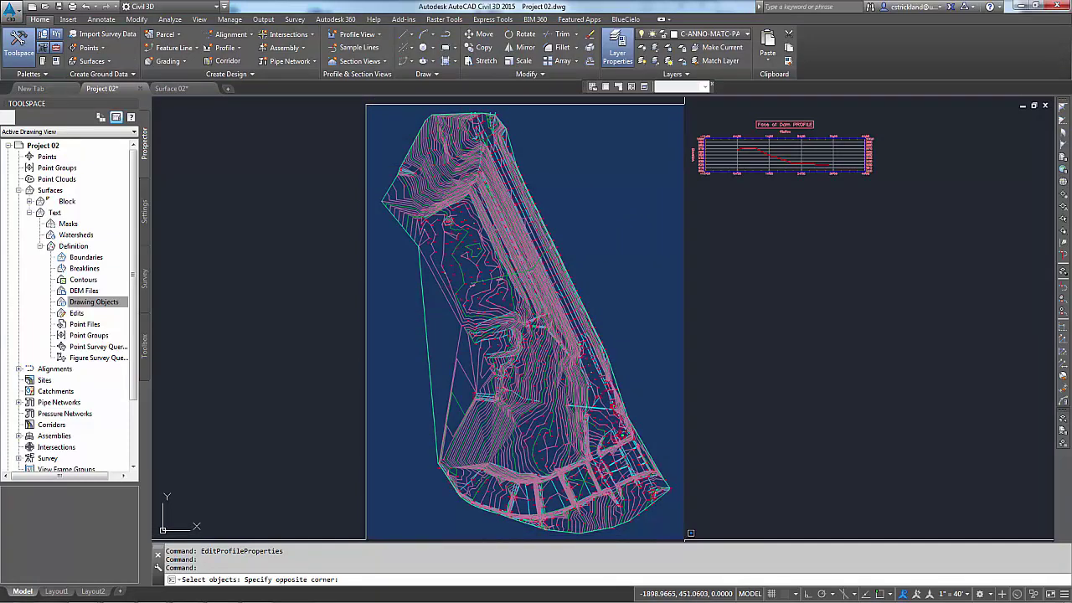
pyautogui.click(682, 530)
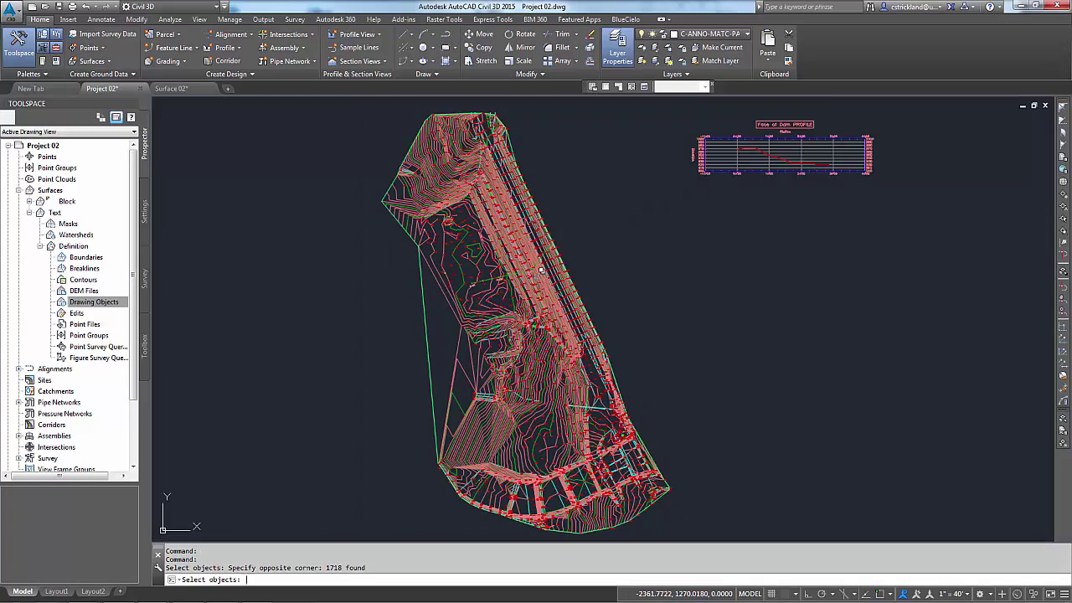
pyautogui.press('Return')
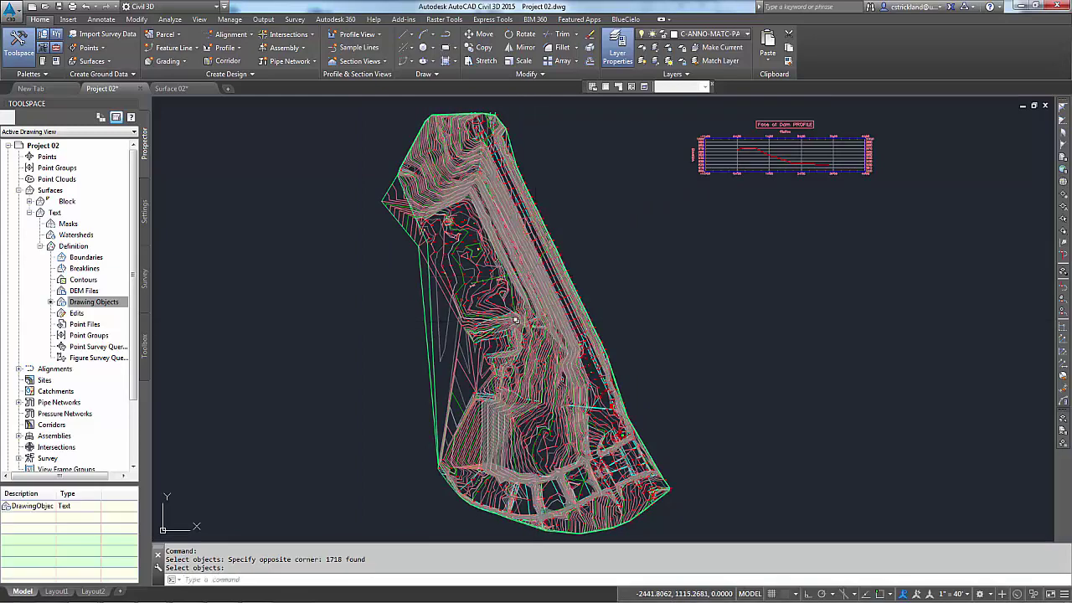
# Step: Zoom and pan across the site to inspect the elevation text labels
pyautogui.scroll(3, 526, 283)
pyautogui.scroll(5, 526, 283)
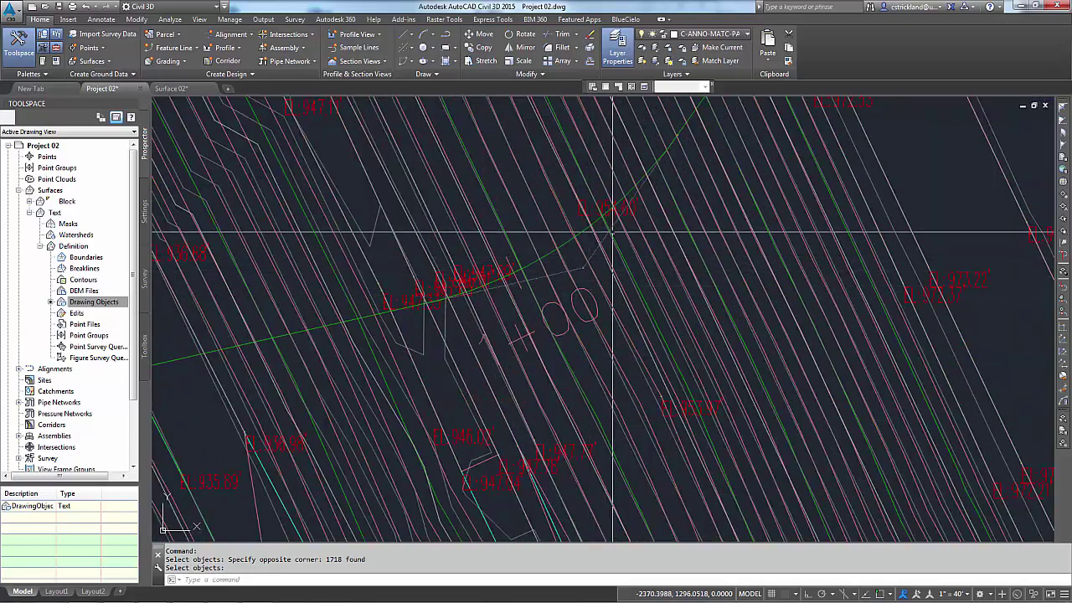
pyautogui.scroll(-4, 566, 299)
pyautogui.moveTo(562, 350)
pyautogui.mouseDown(button='middle')
pyautogui.moveTo(589, 335)
pyautogui.moveTo(586, 345)
pyautogui.mouseUp(button='middle')
pyautogui.moveTo(641, 300); pyautogui.dragTo(638, 315, button='middle')
pyautogui.scroll(4, 649, 238)
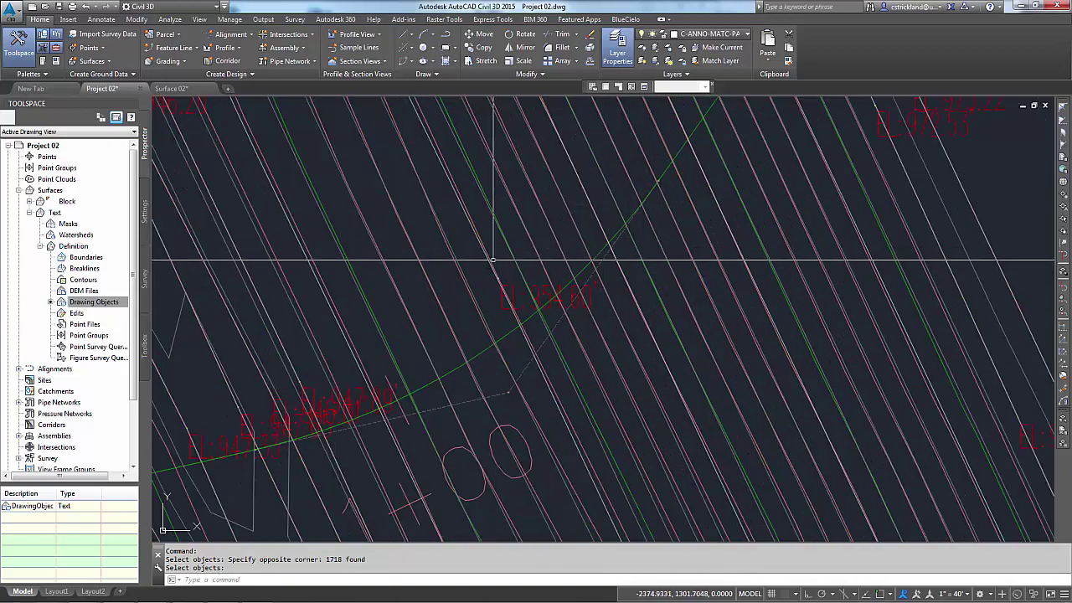
pyautogui.scroll(-4, 621, 293)
pyautogui.scroll(-2, 622, 274)
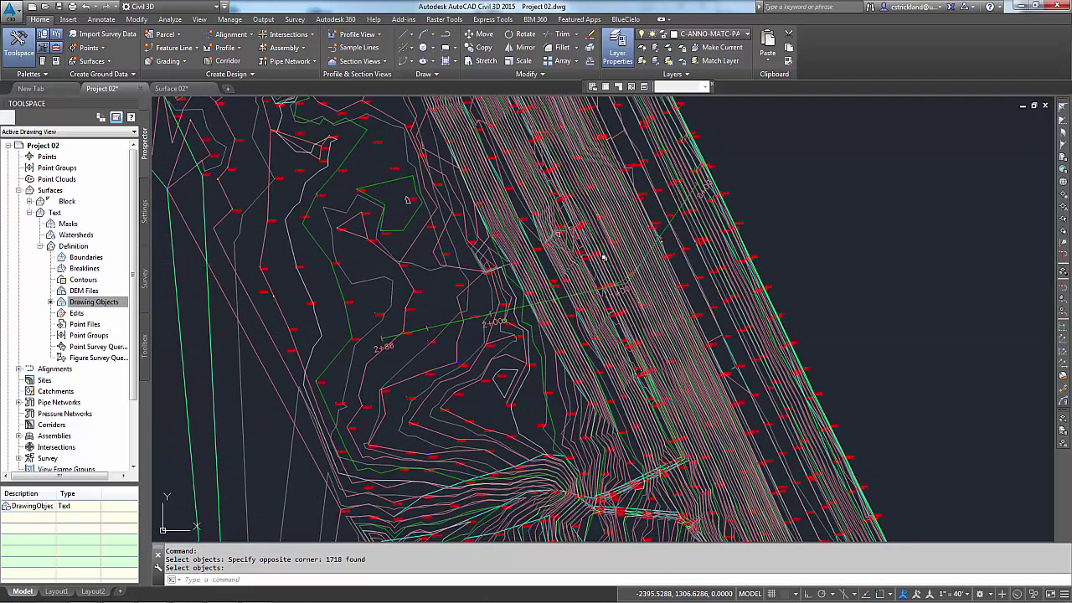
pyautogui.moveTo(590, 276); pyautogui.dragTo(561, 310, button='middle')
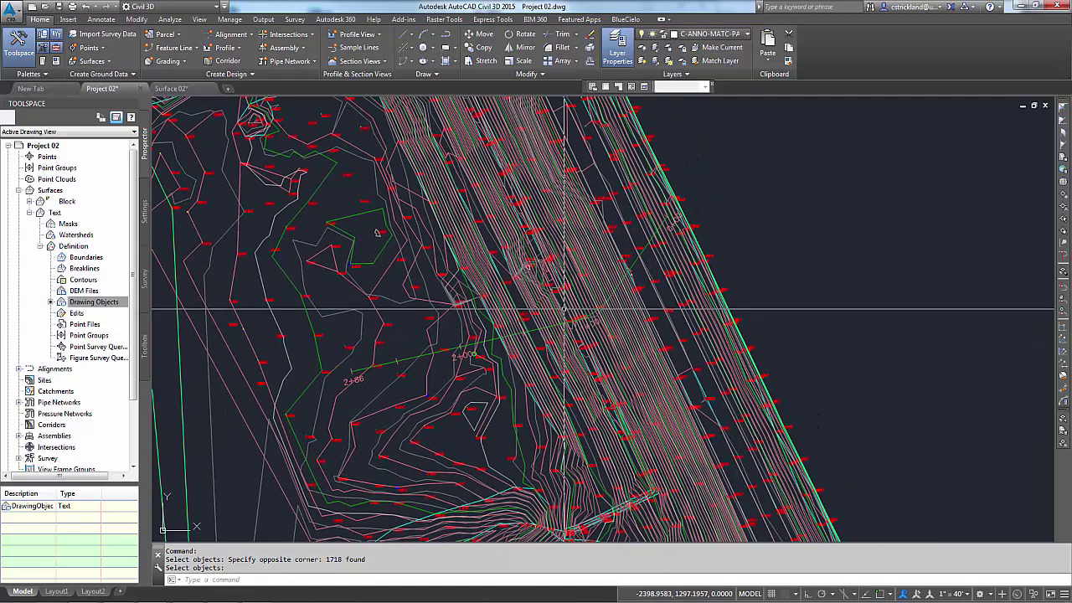
# Step: Zoom and pan to centre the Face of Dam profile view with its red ground profile
pyautogui.scroll(-3, 586, 305)
pyautogui.moveTo(452, 328); pyautogui.dragTo(335, 460, button='middle')
pyautogui.scroll(4, 717, 259)
pyautogui.scroll(-1, 709, 269)
pyautogui.moveTo(709, 269); pyautogui.dragTo(605, 296, button='middle')
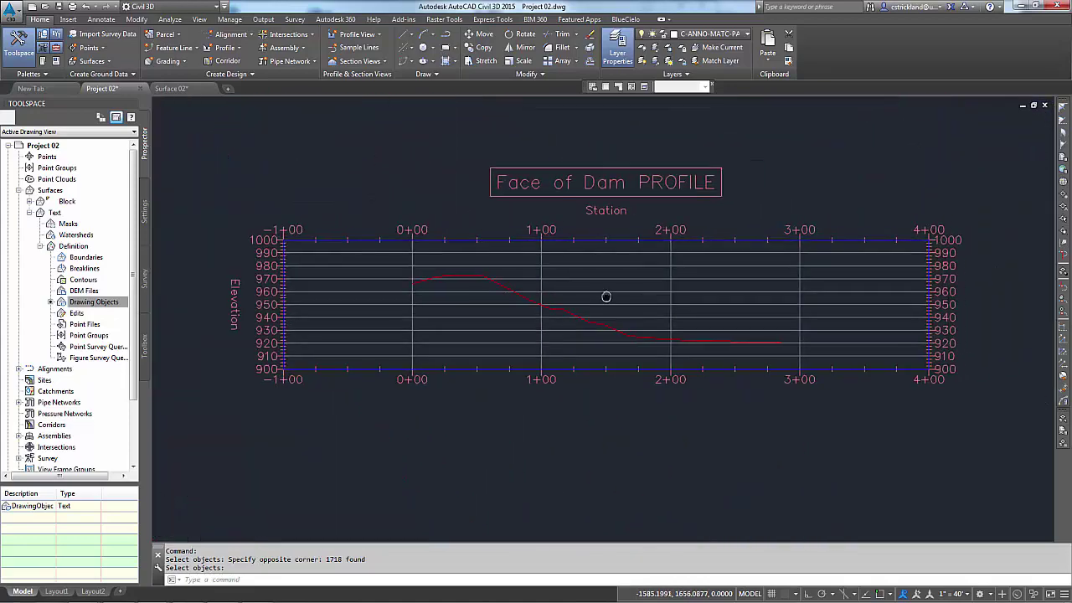
# Step: Sample the Text surface along the Face of Dam alignment and add it beside Block
pyautogui.click(228, 48)
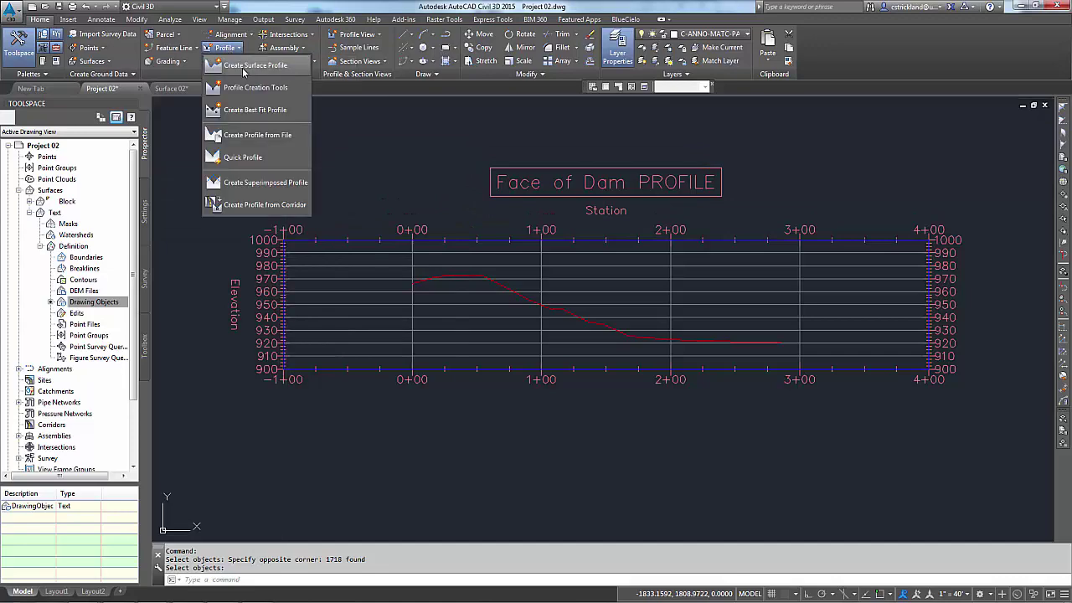
pyautogui.moveTo(377, 176); pyautogui.dragTo(278, 46)
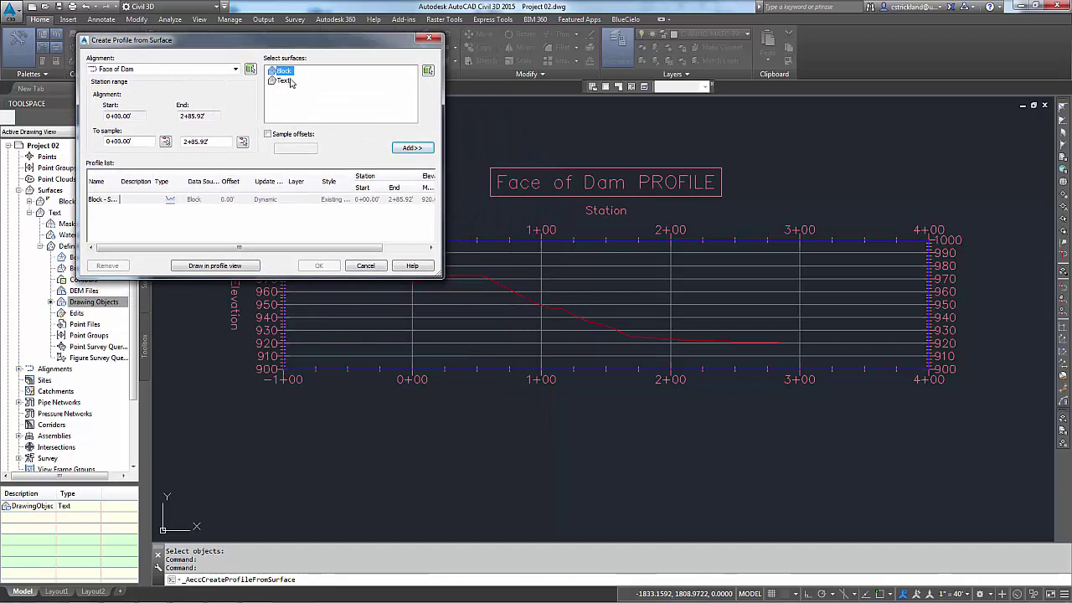
pyautogui.click(236, 70)
pyautogui.click(237, 70)
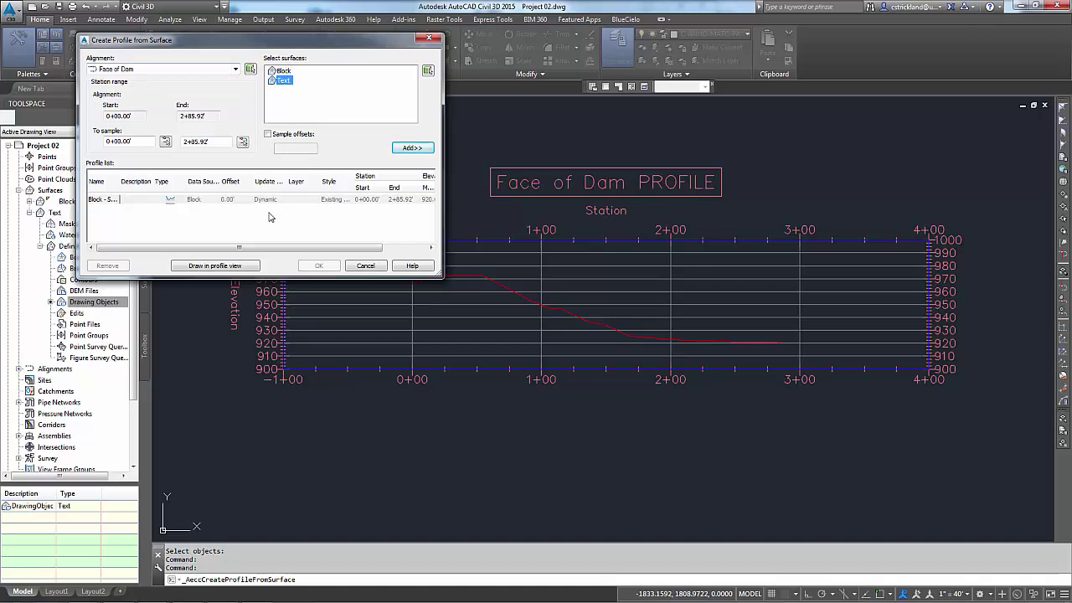
pyautogui.click(410, 149)
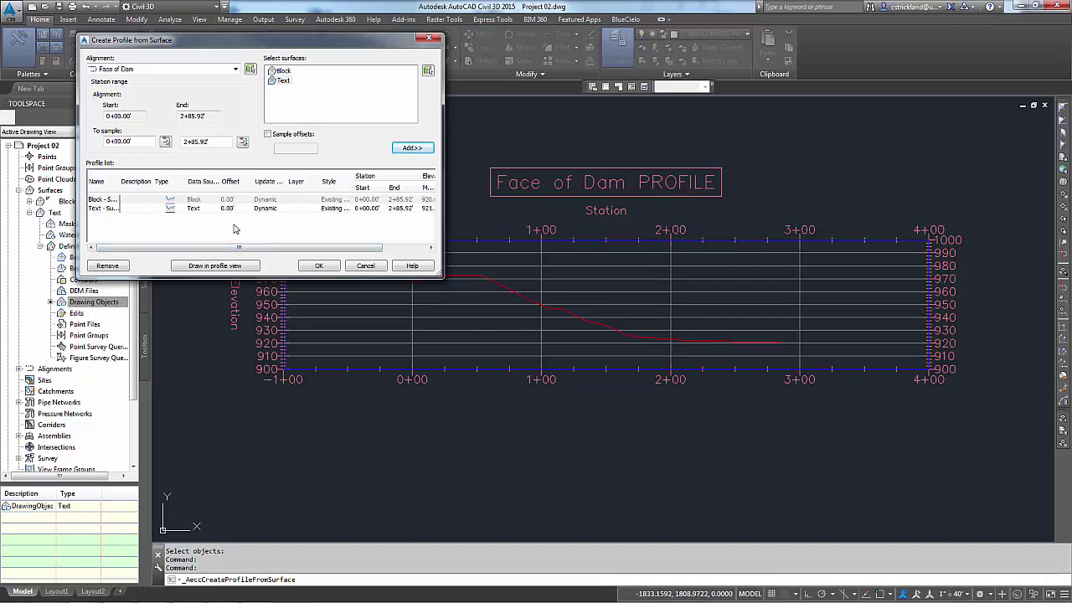
pyautogui.click(334, 208)
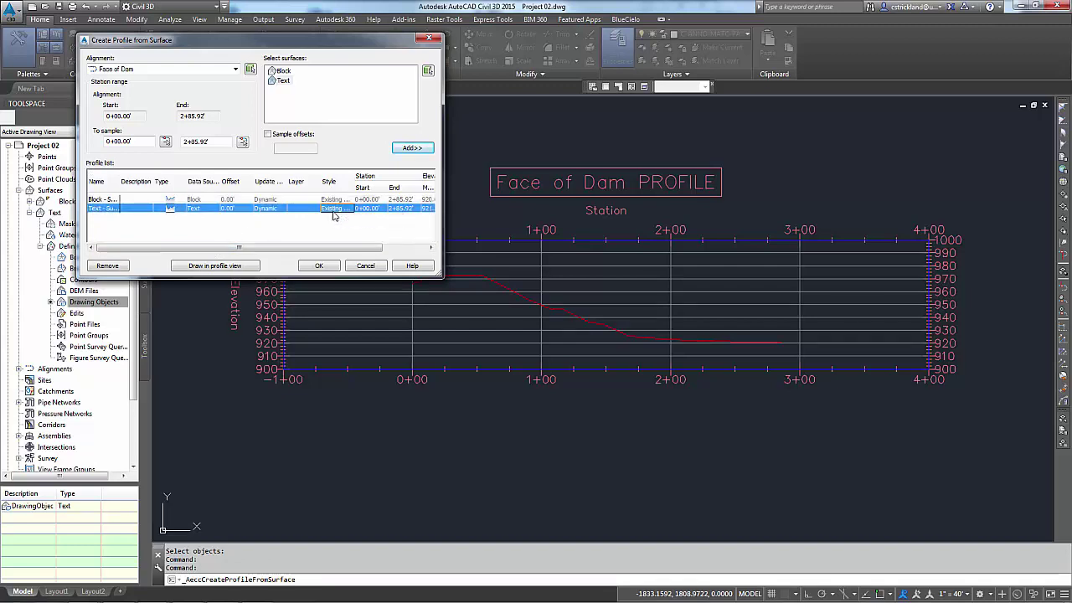
# Step: Style the Text profile as Existing Ground Profile 2 and draw it in the Face of Dam view
pyautogui.click(335, 210)
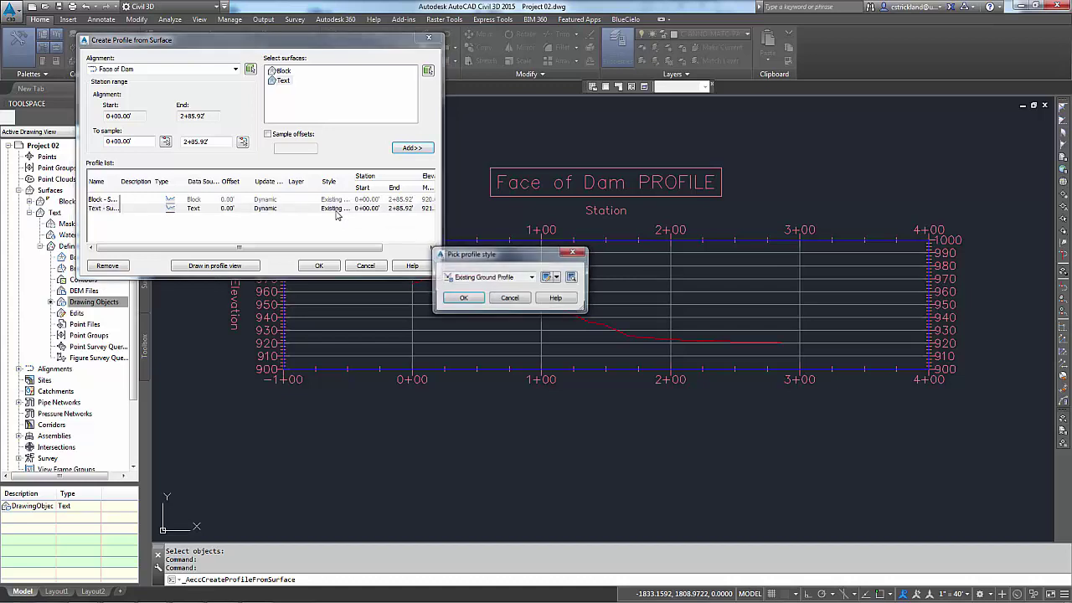
pyautogui.click(530, 279)
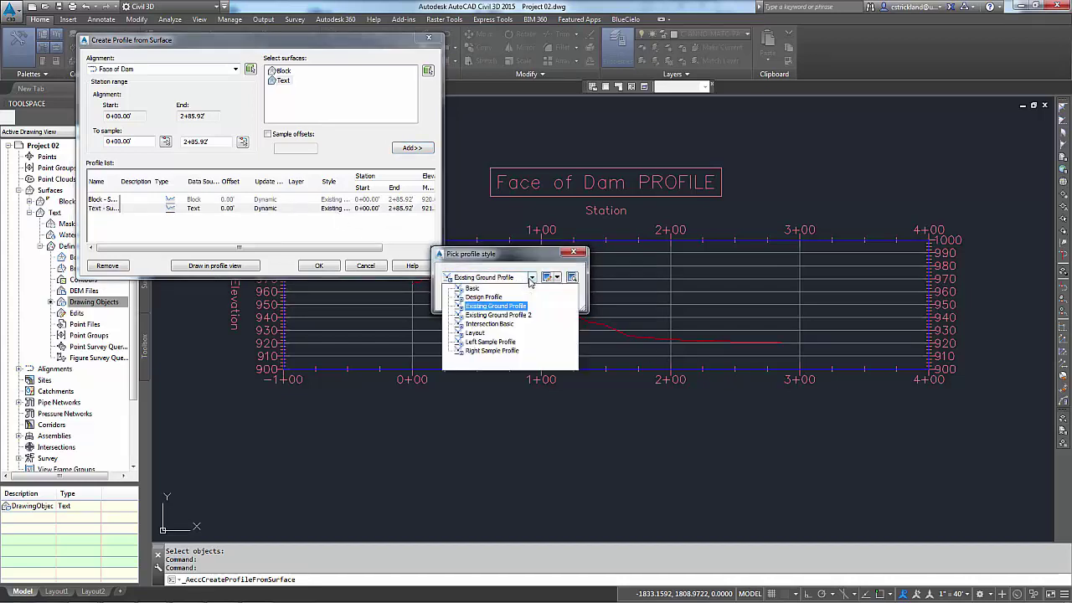
pyautogui.click(497, 315)
pyautogui.click(464, 300)
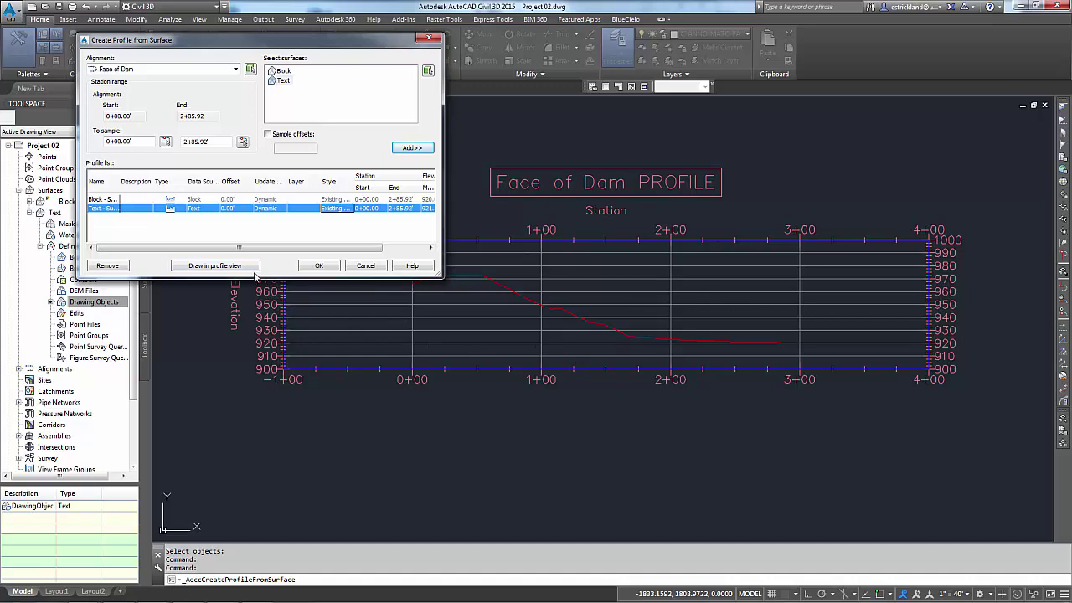
pyautogui.click(319, 267)
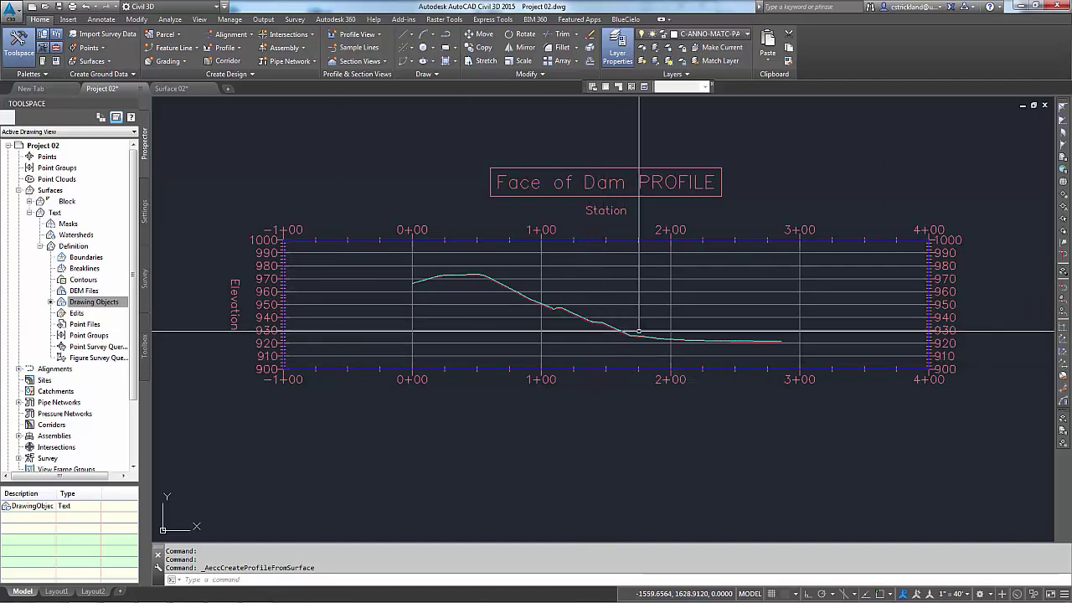
pyautogui.scroll(8, 554, 309)
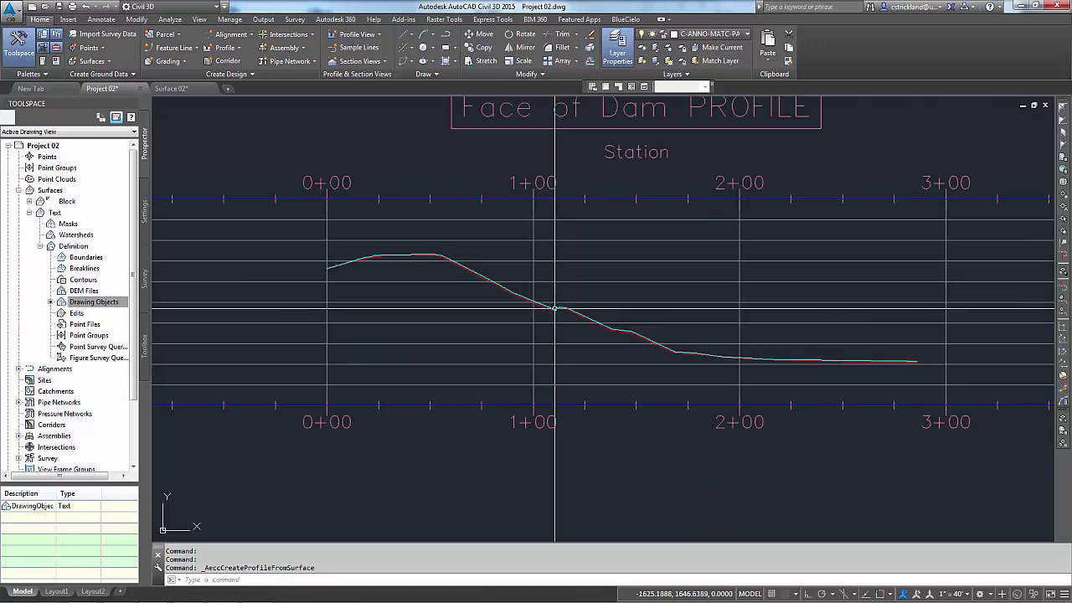
pyautogui.scroll(2, 554, 309)
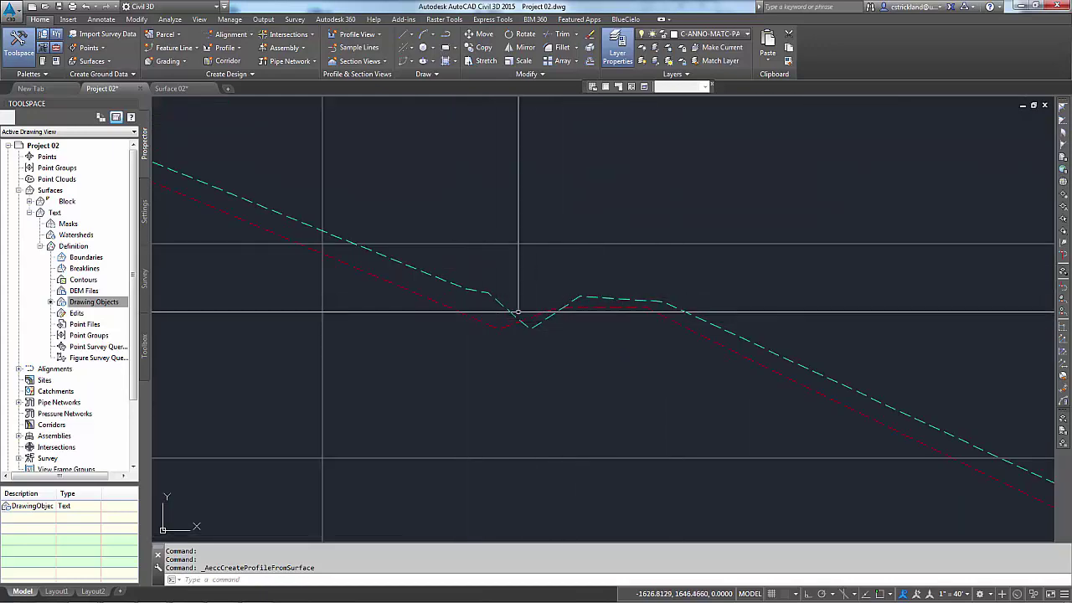
pyautogui.scroll(-3, 607, 343)
pyautogui.scroll(-1, 616, 338)
pyautogui.scroll(1, 552, 320)
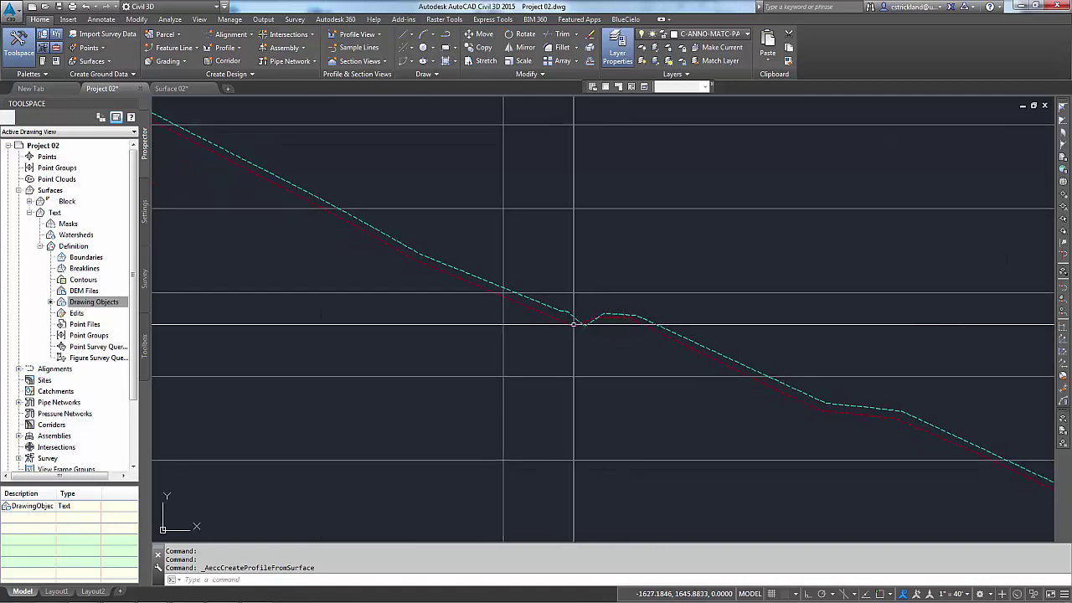
pyautogui.moveTo(573, 324)
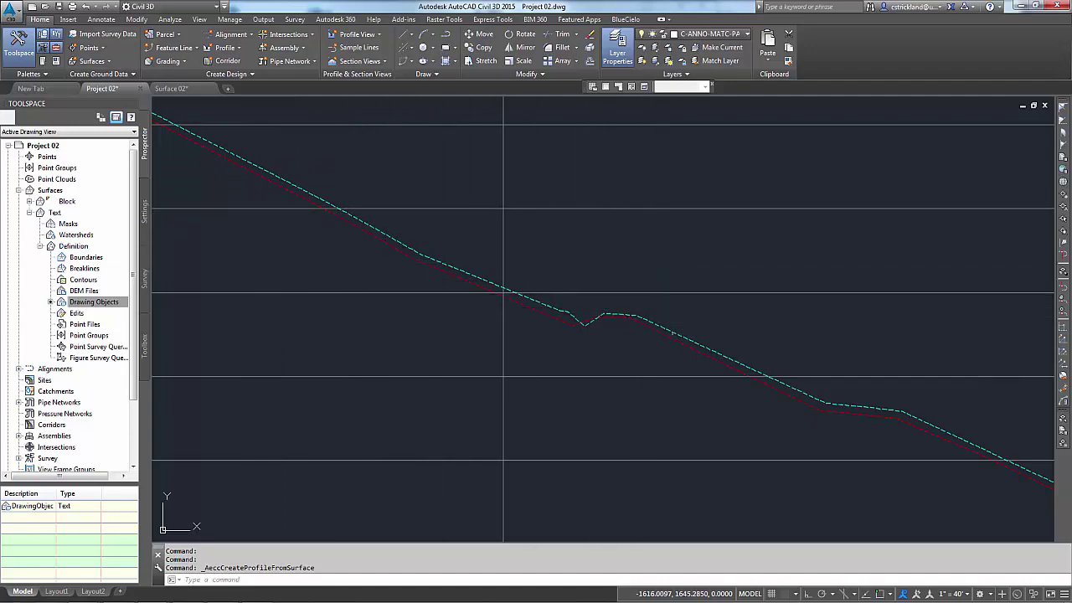
pyautogui.scroll(-4, 591, 334)
pyautogui.scroll(6, 725, 354)
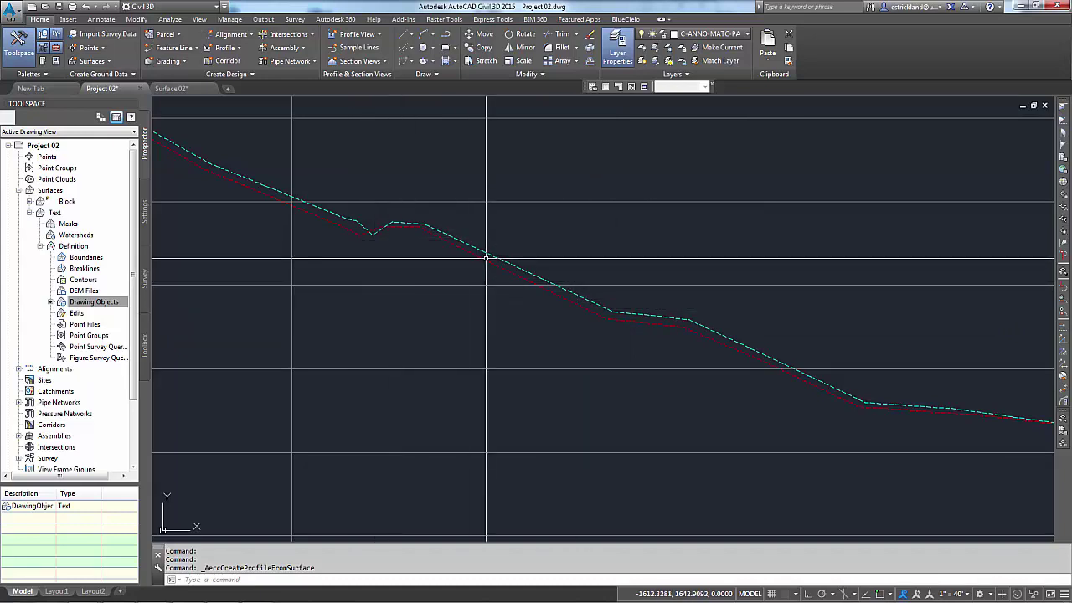
pyautogui.scroll(-4, 560, 310)
pyautogui.moveTo(568, 318); pyautogui.dragTo(620, 301, button='middle')
pyautogui.scroll(4, 617, 311)
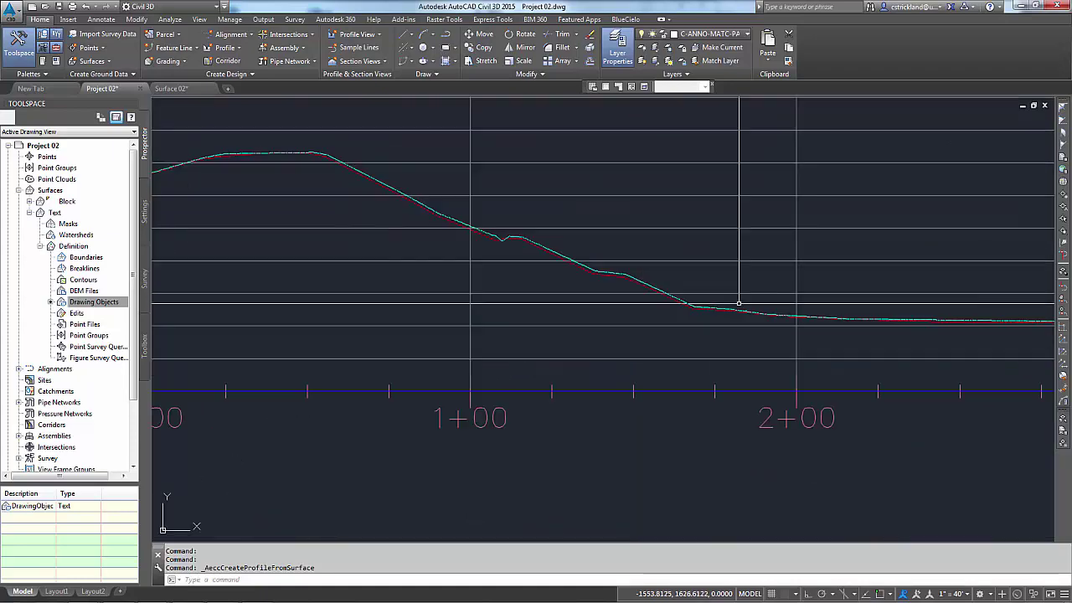
pyautogui.scroll(-3, 481, 323)
pyautogui.moveTo(481, 323); pyautogui.dragTo(636, 311, button='middle')
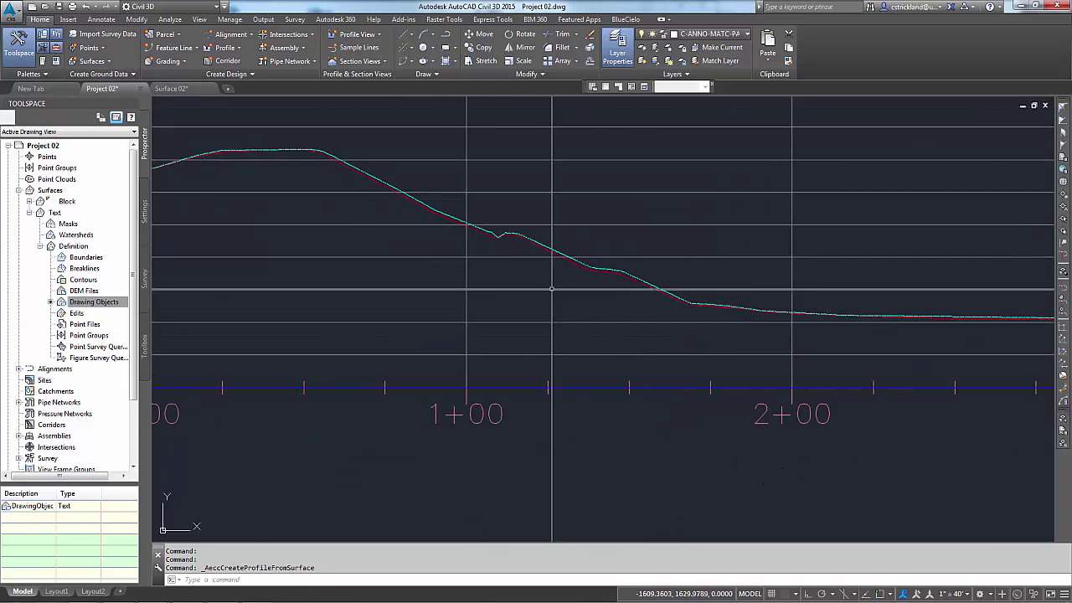
pyautogui.moveTo(551, 289); pyautogui.dragTo(613, 291, button='middle')
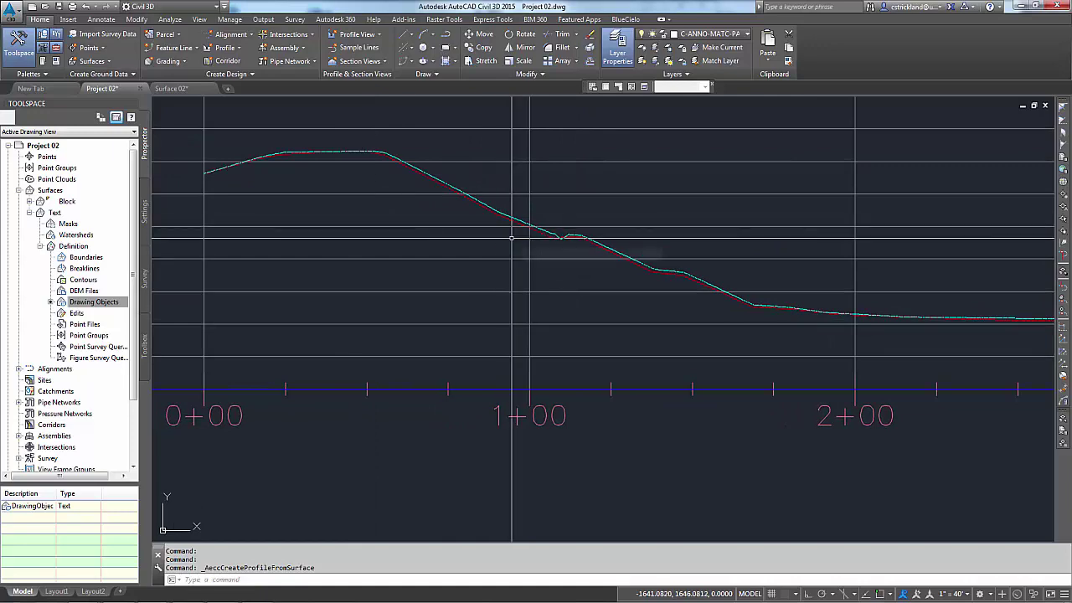
pyautogui.scroll(-4, 595, 270)
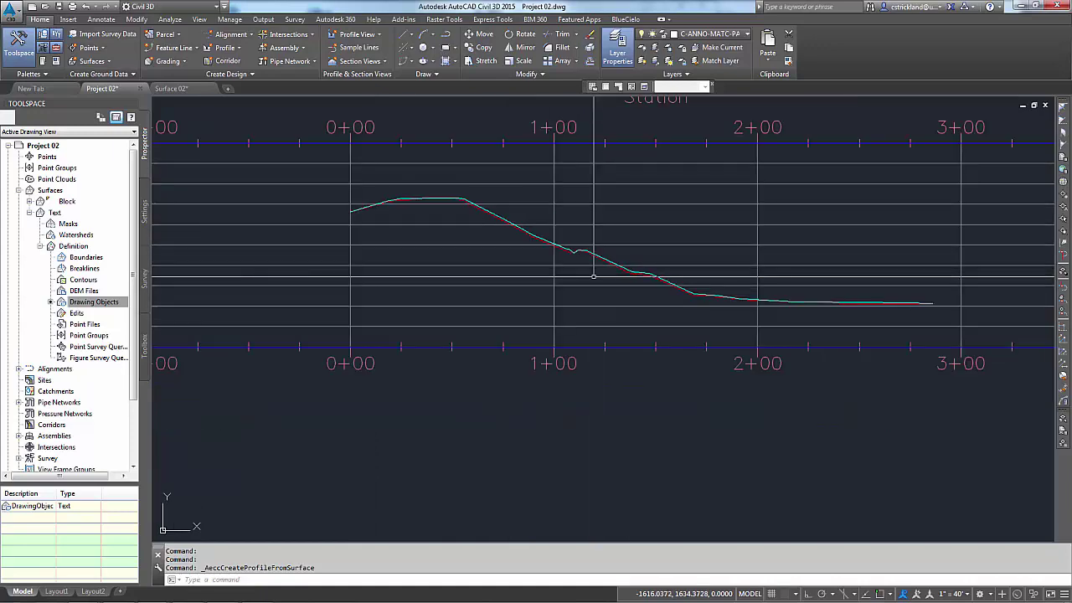
pyautogui.scroll(-6, 569, 301)
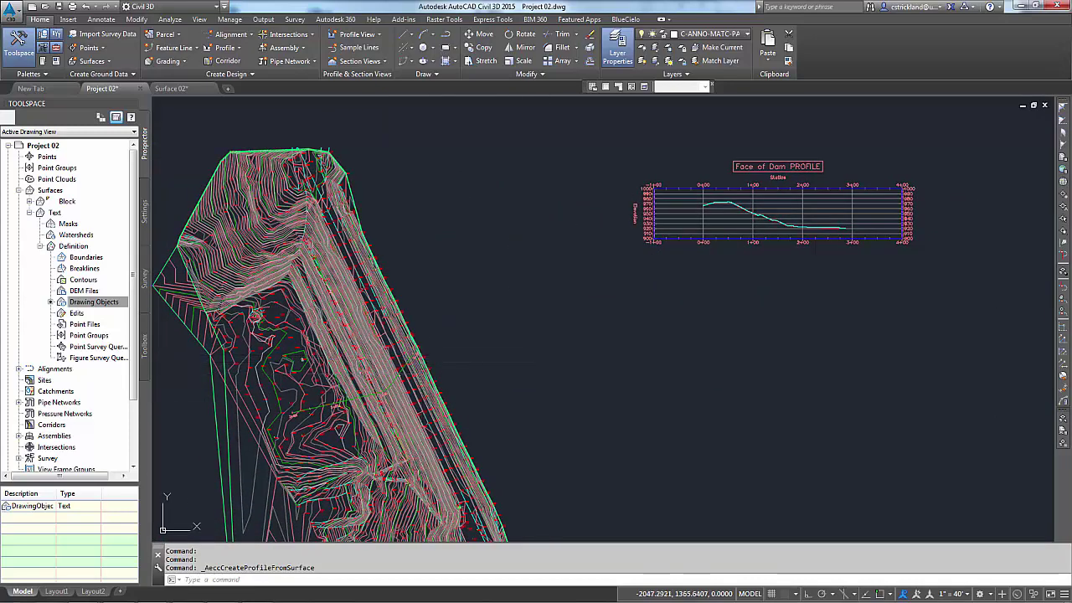
# Step: Zoom to the drawing extents and save Project 02.dwg
pyautogui.middleClick(549, 358)
pyautogui.middleClick(548, 359)
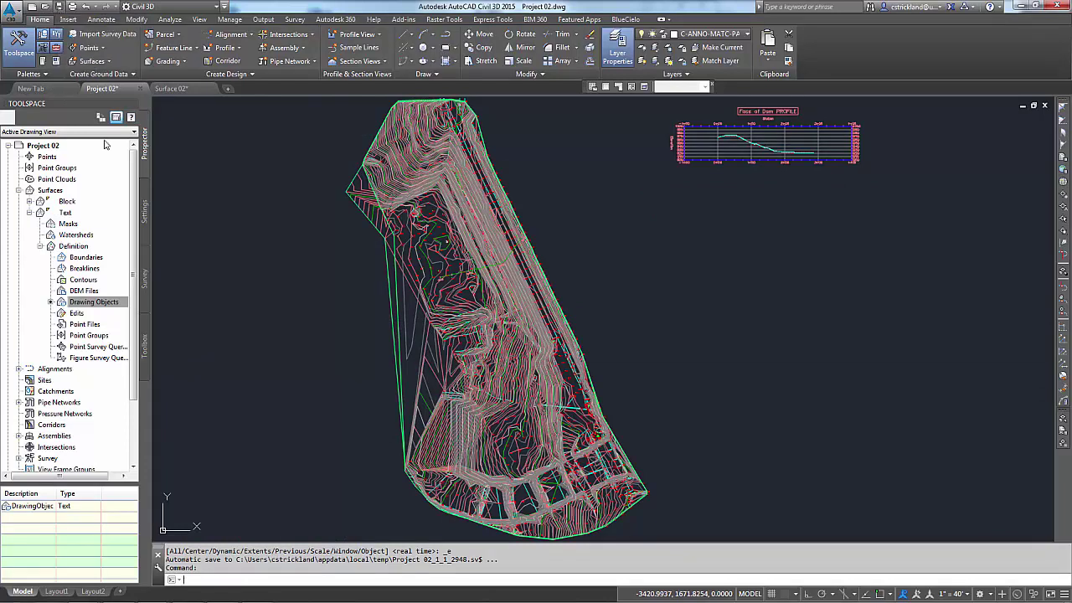
pyautogui.hotkey('ctrl', 's')
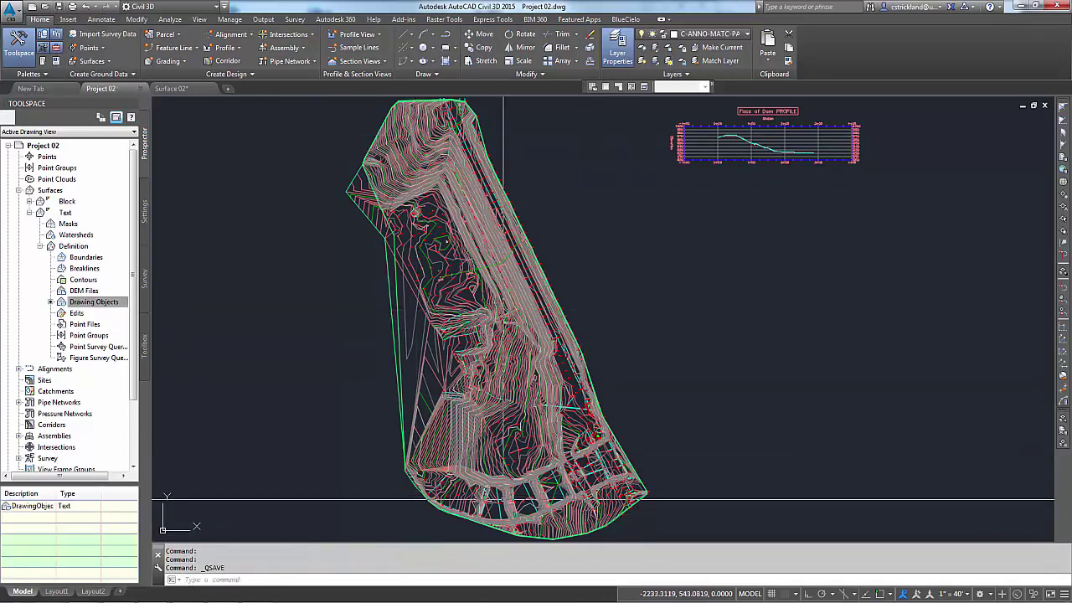